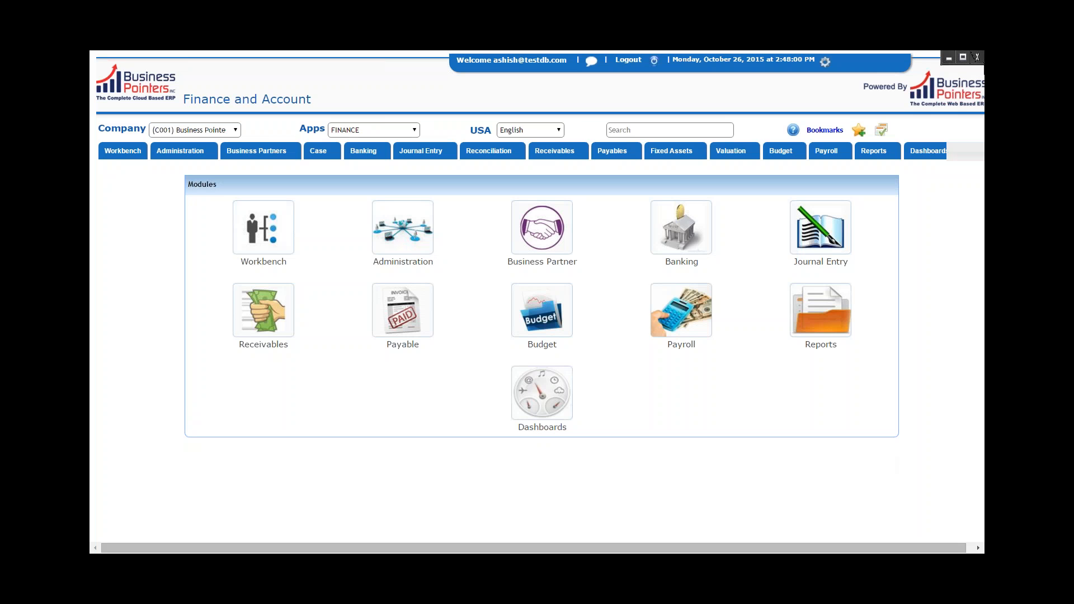
Open the AR invoice list in the Finance application and start a new AR invoice.
{"action": "key", "text": "F11"}
{"action": "left_click", "coordinate": [415, 130]}
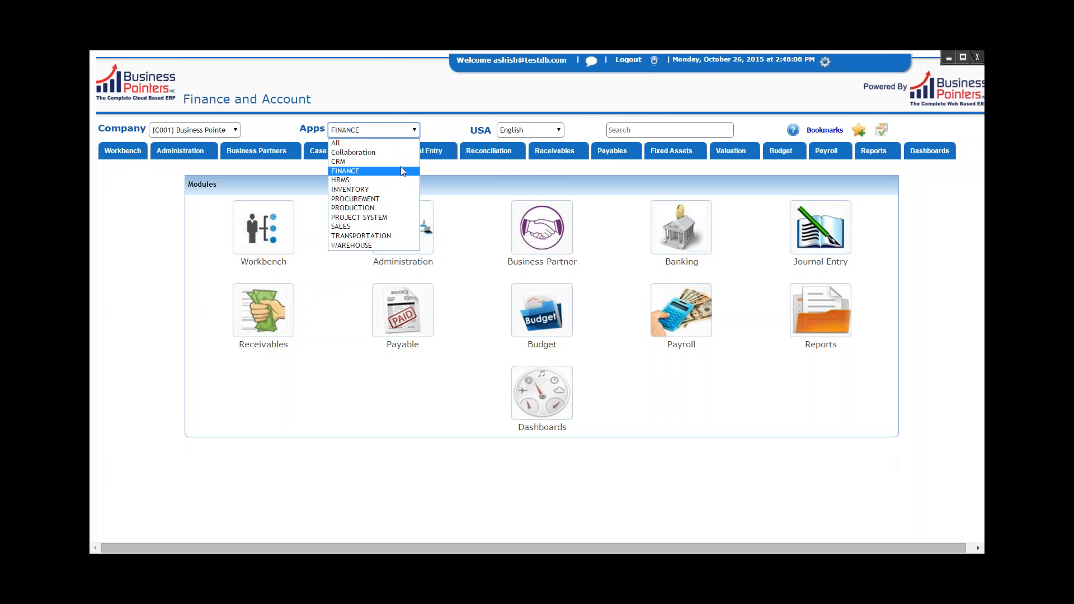
{"action": "left_click", "coordinate": [439, 119]}
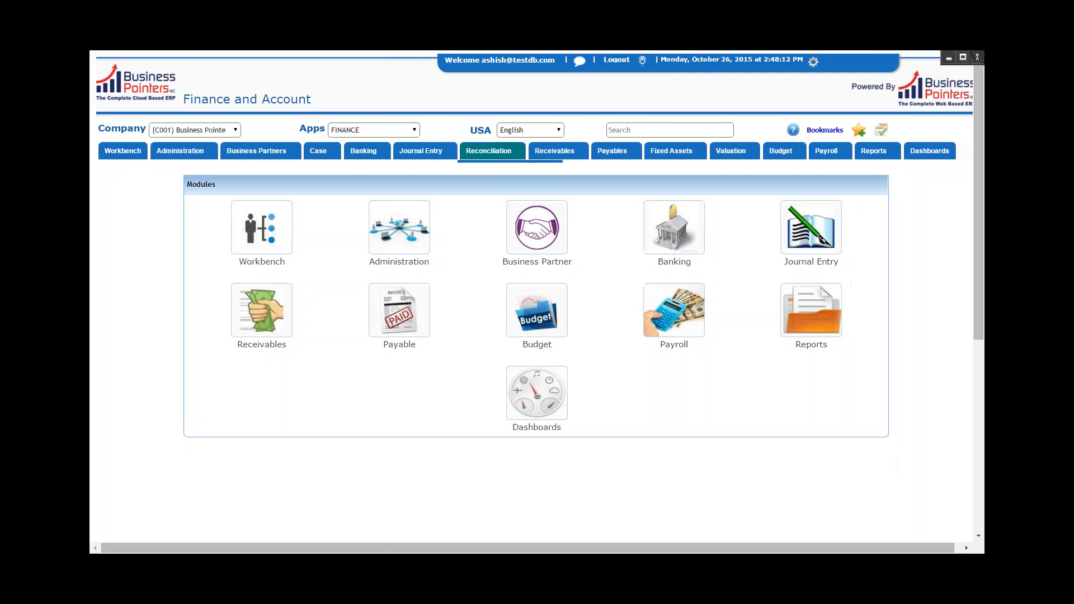
{"action": "mouse_move", "coordinate": [564, 156]}
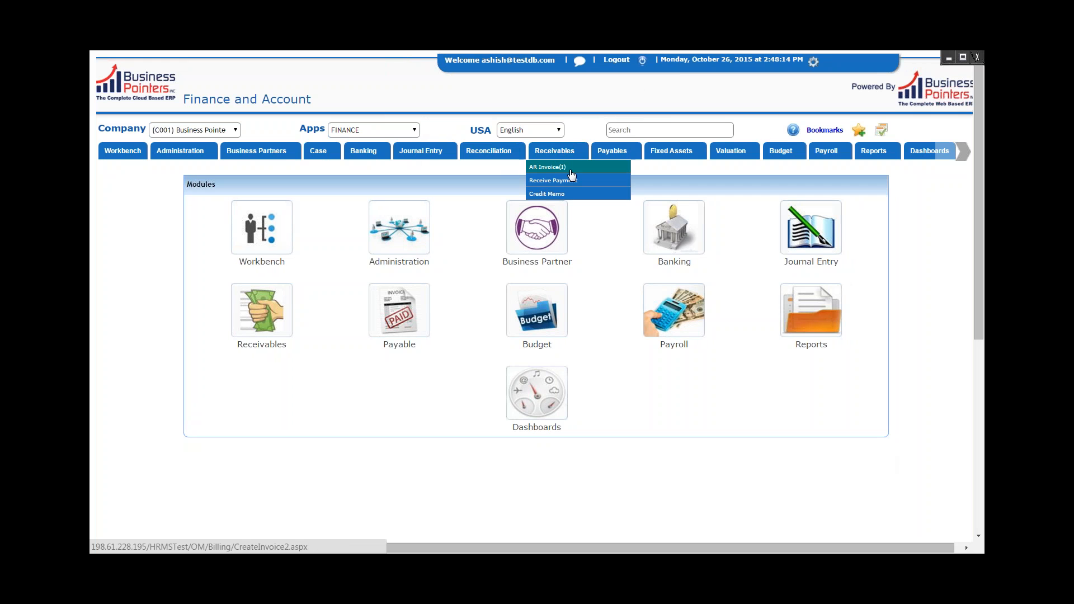
{"action": "left_click", "coordinate": [570, 170]}
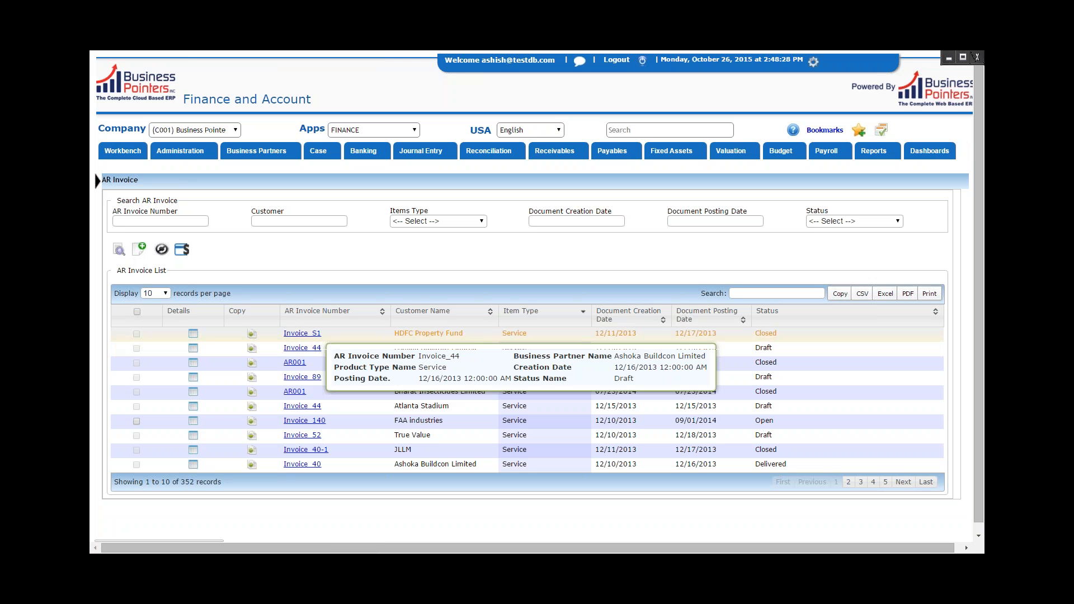
{"action": "left_click", "coordinate": [142, 254]}
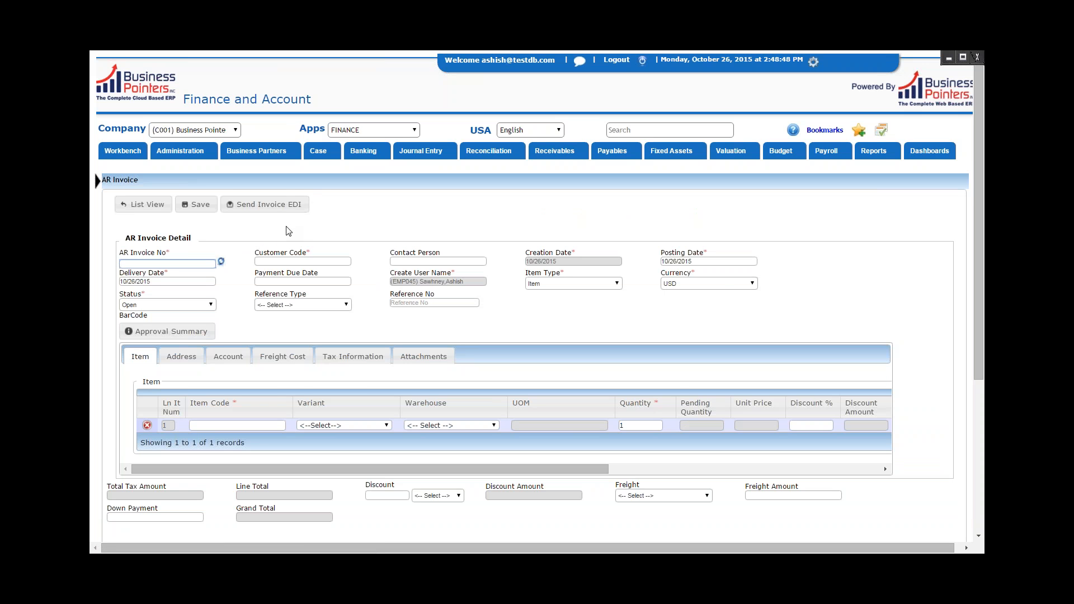
Enter INV800 as the AR invoice number and choose San Diego Friction - Head Branch as the customer.
{"action": "type", "text": "INV"}
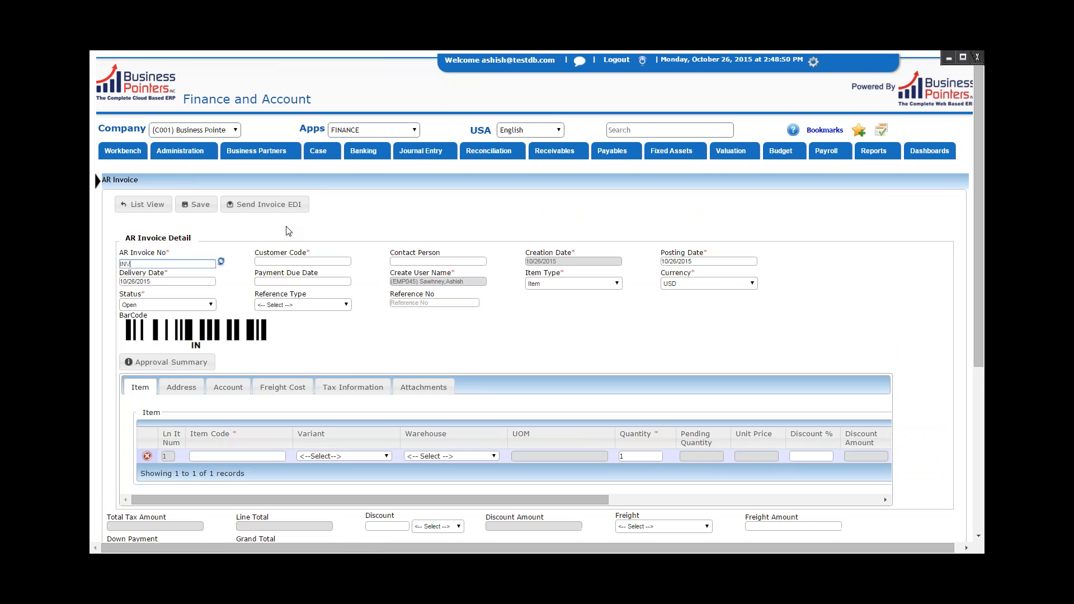
{"action": "type", "text": "800"}
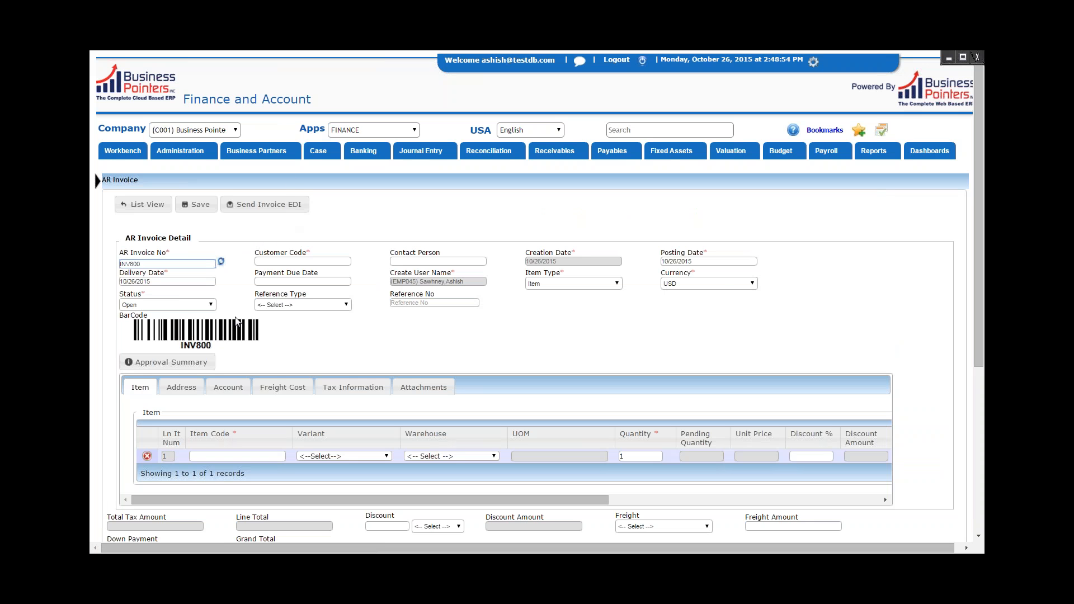
{"action": "left_click", "coordinate": [277, 261]}
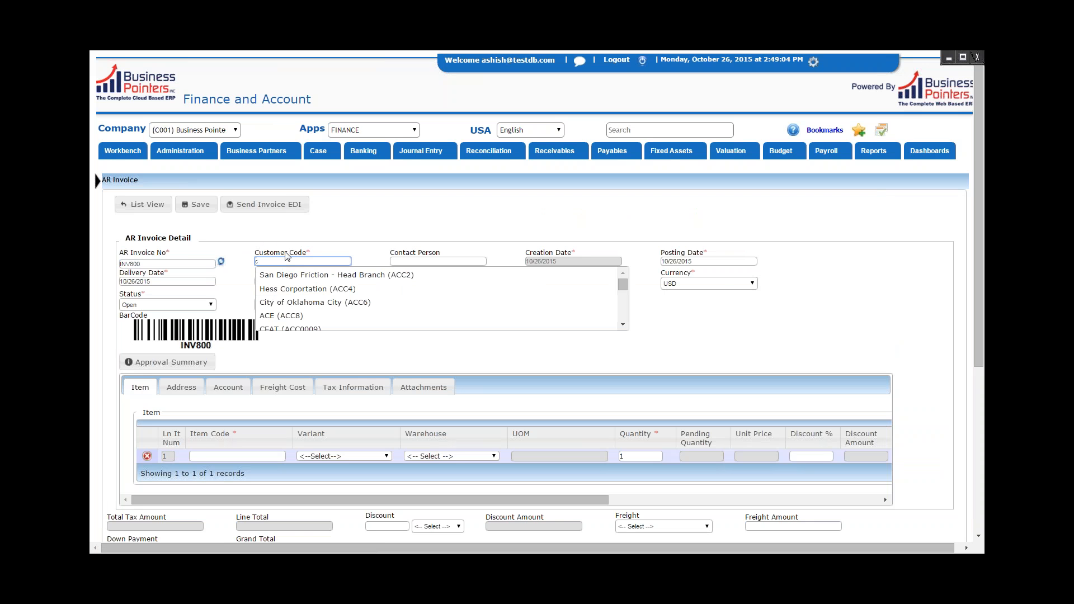
{"action": "left_click", "coordinate": [314, 276]}
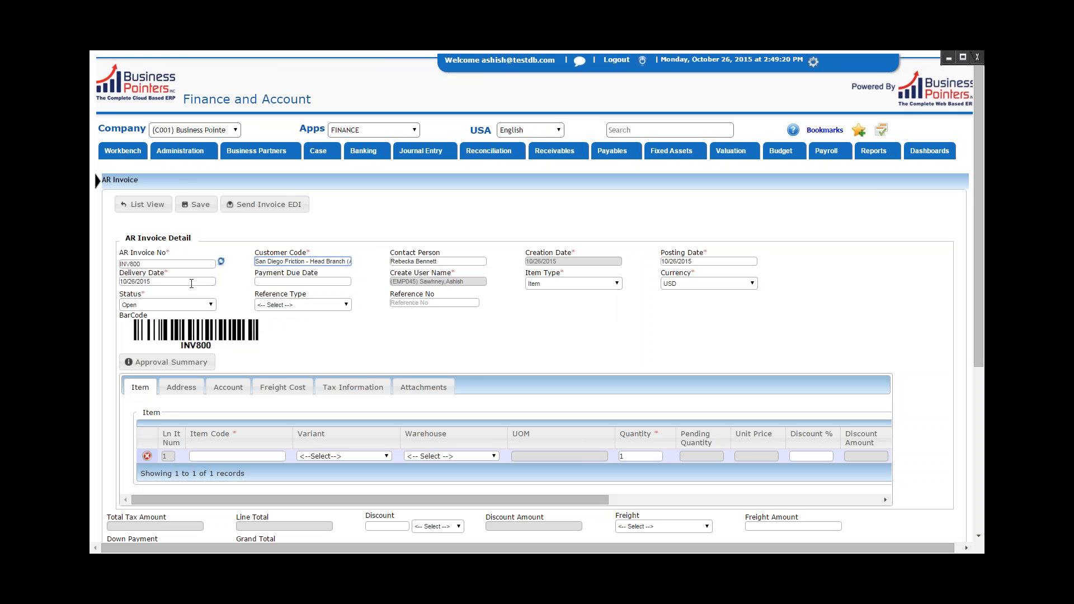
Set the invoice's payment due date to 11/30/2015.
{"action": "left_click", "coordinate": [264, 281]}
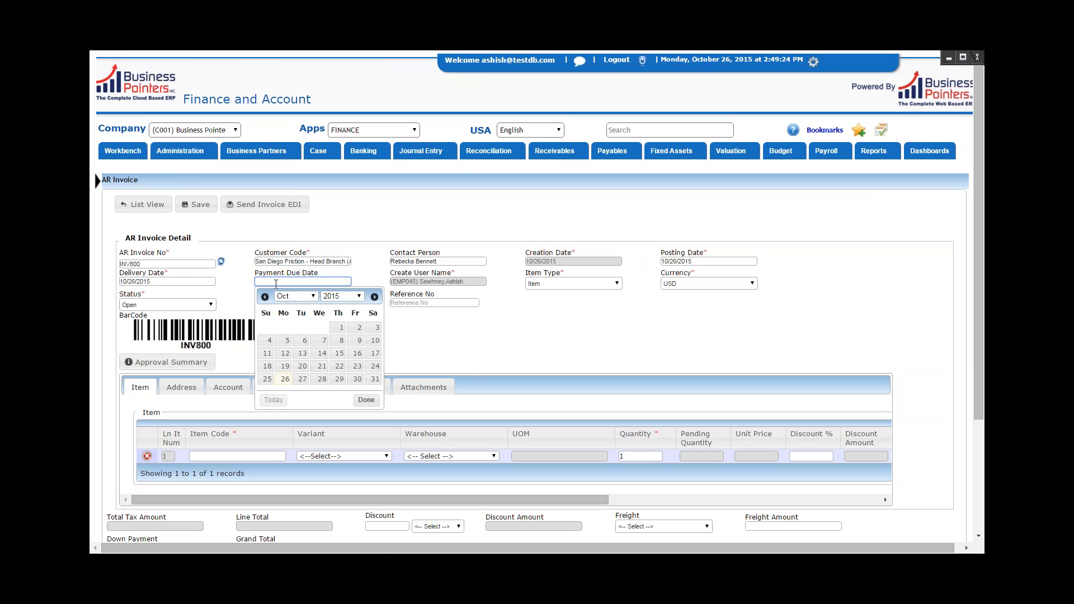
{"action": "left_click", "coordinate": [374, 297]}
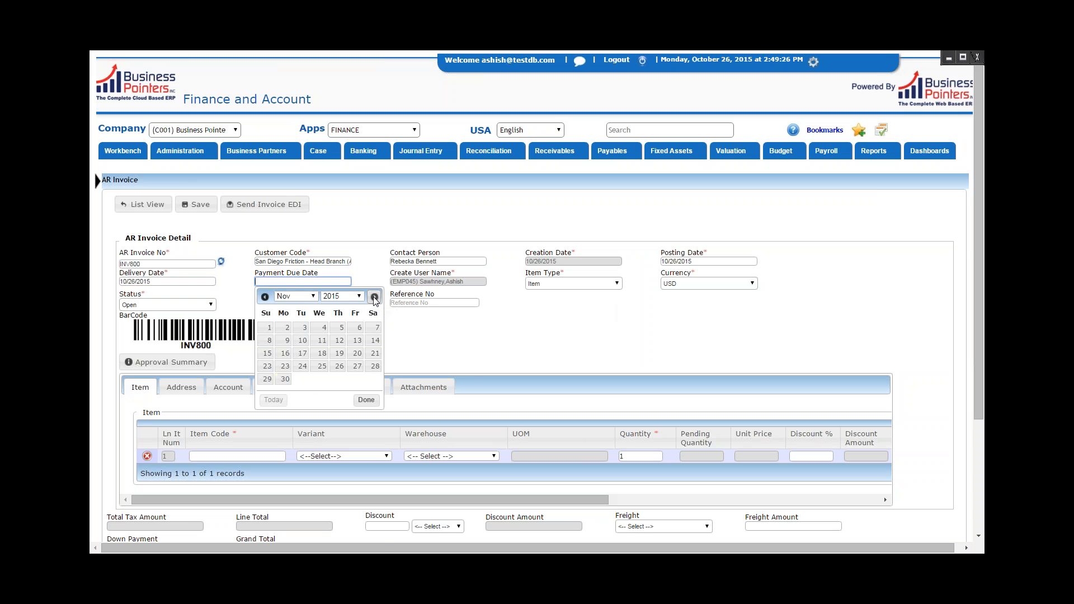
{"action": "left_click", "coordinate": [285, 380]}
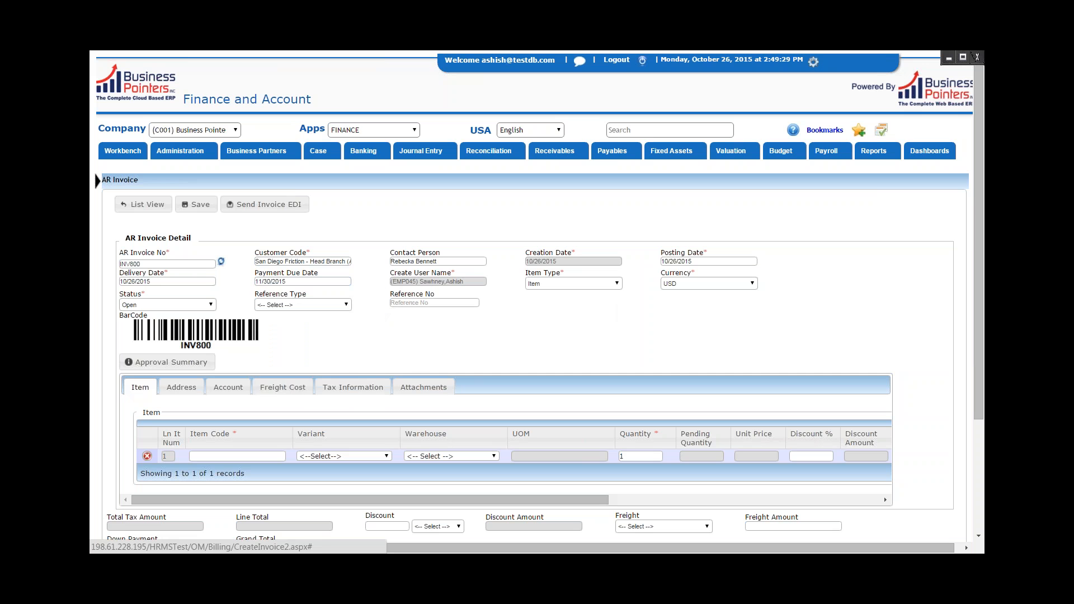
Choose Item as the invoice's item type and check the available reference types without picking one.
{"action": "left_click", "coordinate": [562, 289]}
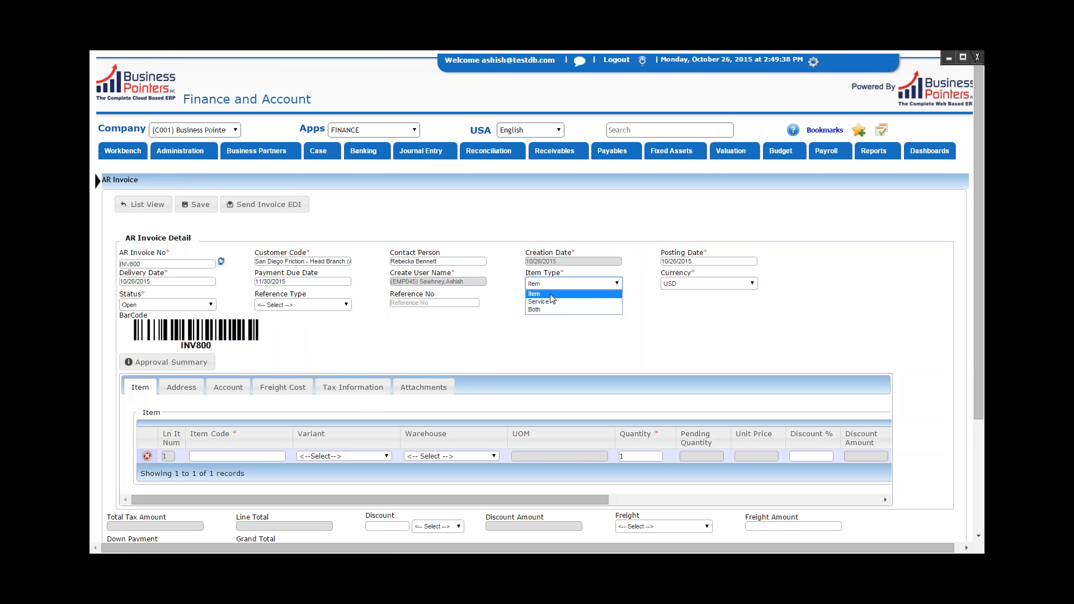
{"action": "left_click", "coordinate": [551, 295]}
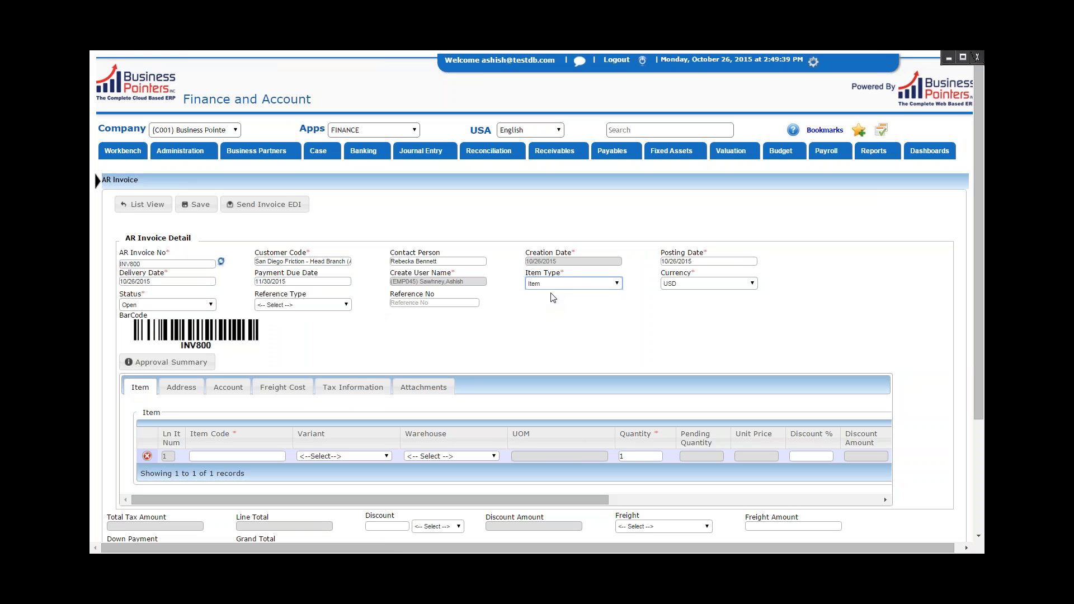
{"action": "left_click", "coordinate": [281, 307]}
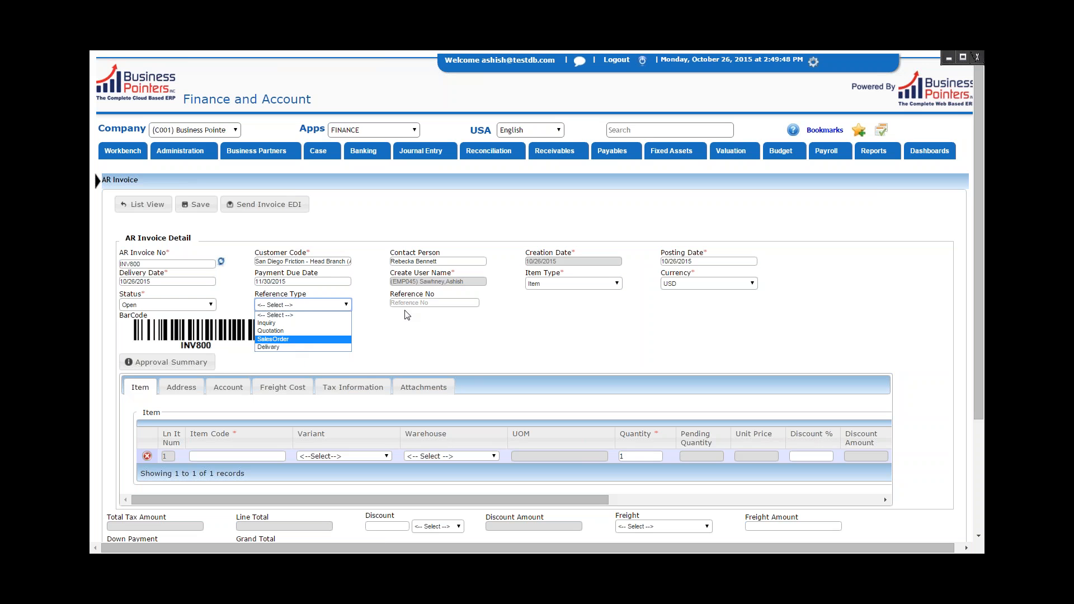
{"action": "left_click", "coordinate": [370, 309]}
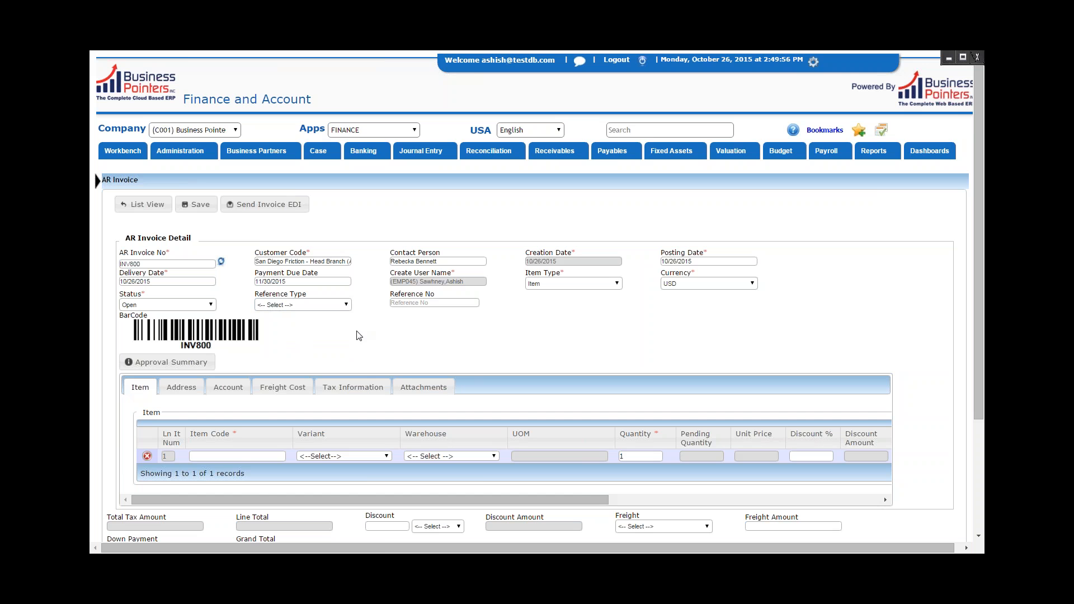
Add Embroidery Machines (P03) as the first line item, from warehouse (Wh001) Rhenus Germany, with a quantity of 100.
{"action": "scroll", "coordinate": [362, 335], "scroll_direction": "down", "scroll_amount": 1}
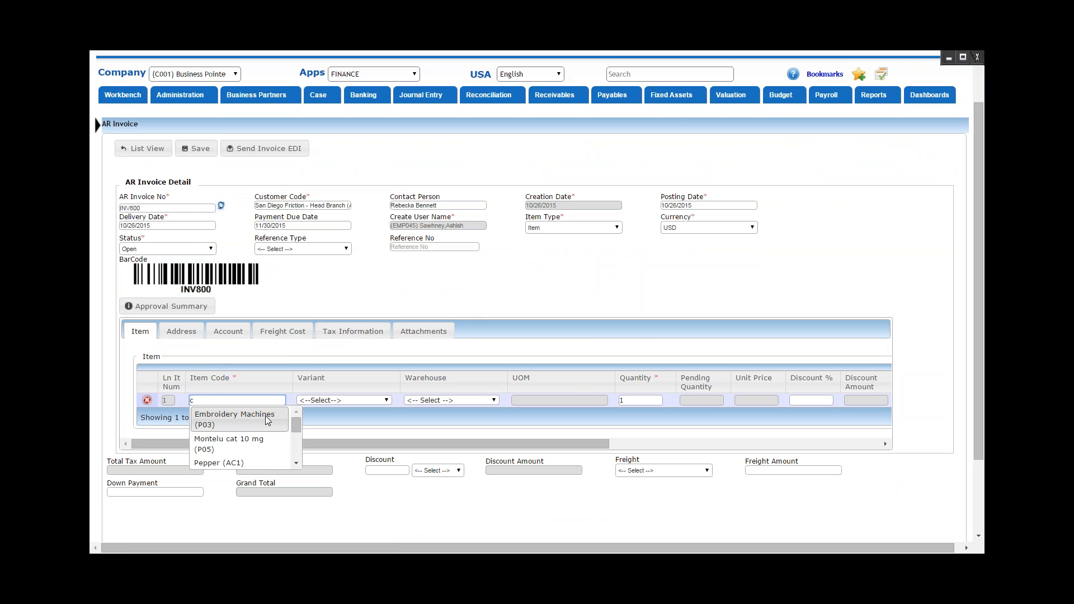
{"action": "left_click", "coordinate": [268, 419]}
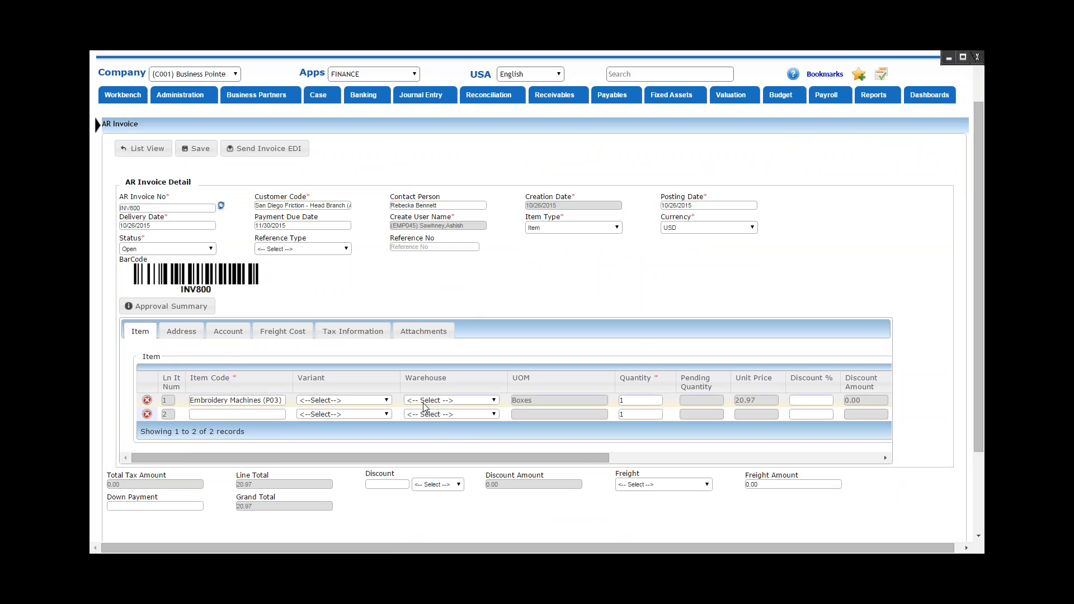
{"action": "left_click", "coordinate": [423, 402]}
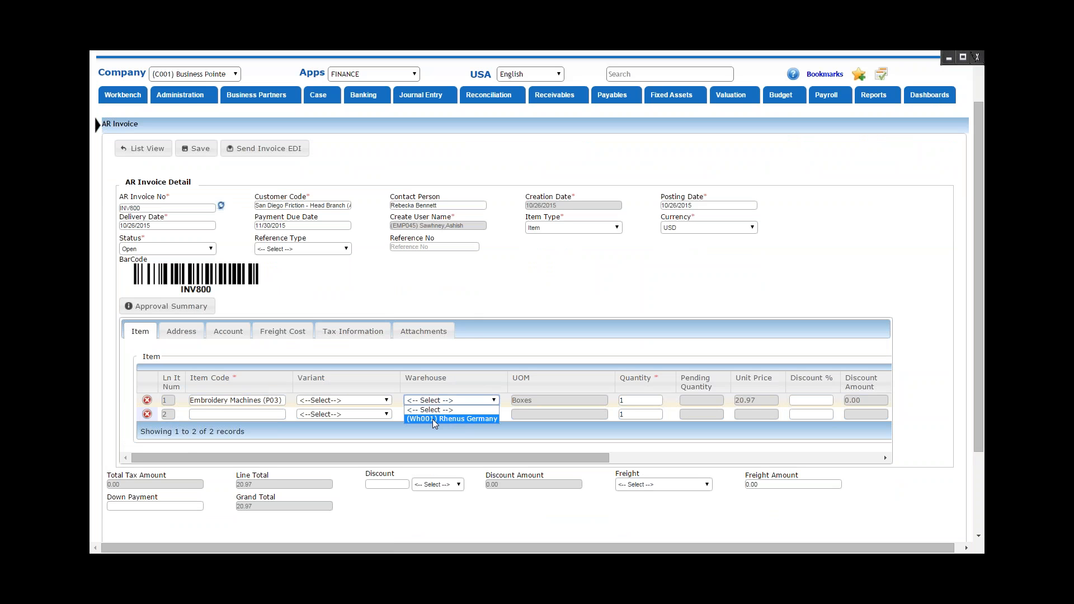
{"action": "left_click", "coordinate": [433, 418]}
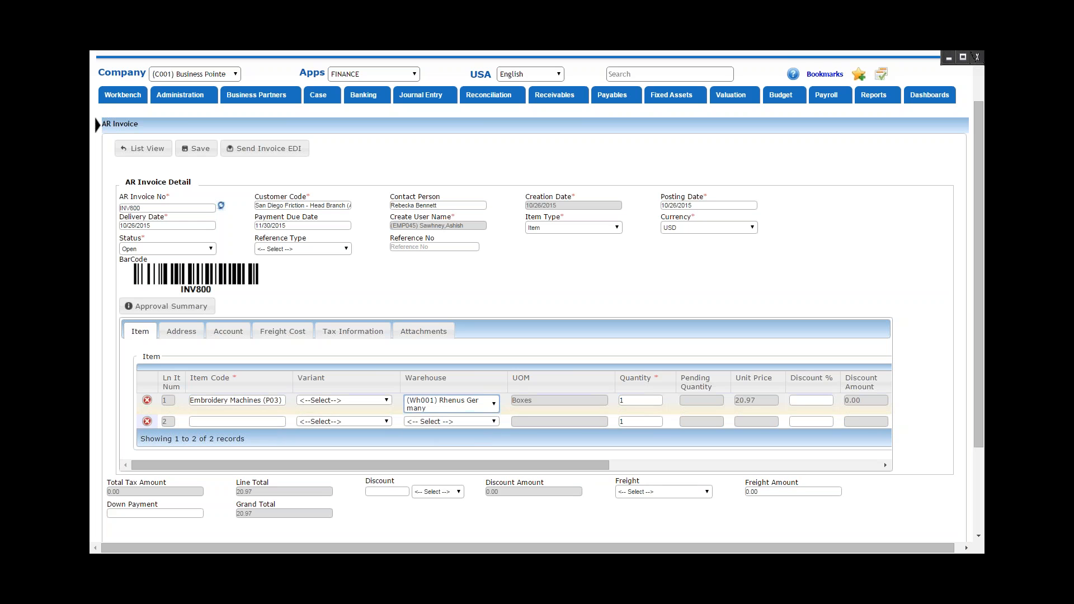
{"action": "left_click", "coordinate": [642, 398]}
{"action": "type", "text": "00"}
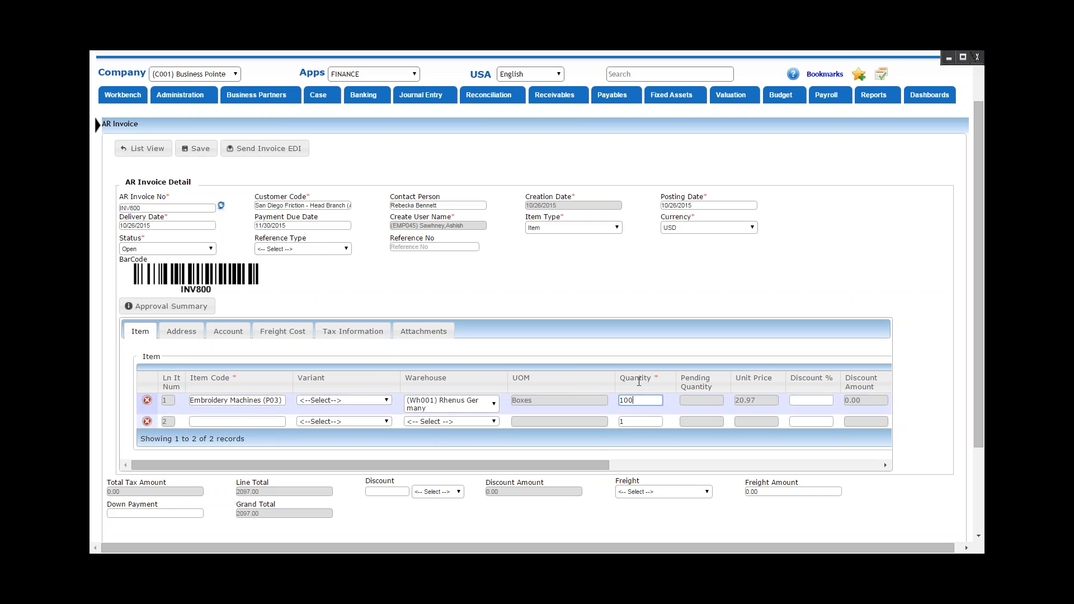
Review the line item's discount, freight and tax fields, and the invoice's shipping and billing addresses.
{"action": "left_click_drag", "start_coordinate": [596, 464], "coordinate": [792, 464]}
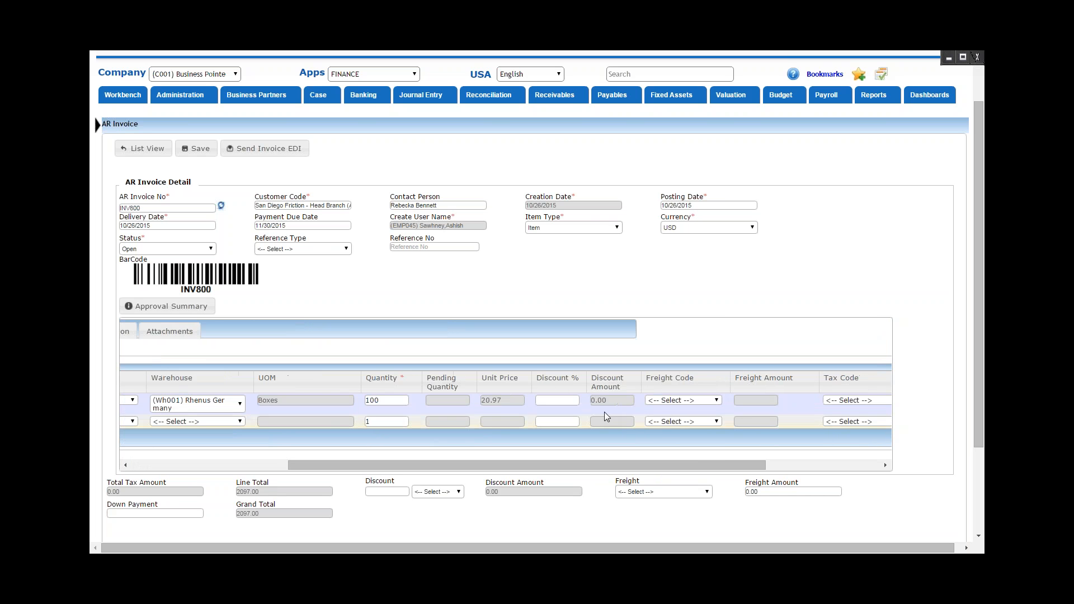
{"action": "left_click", "coordinate": [570, 398]}
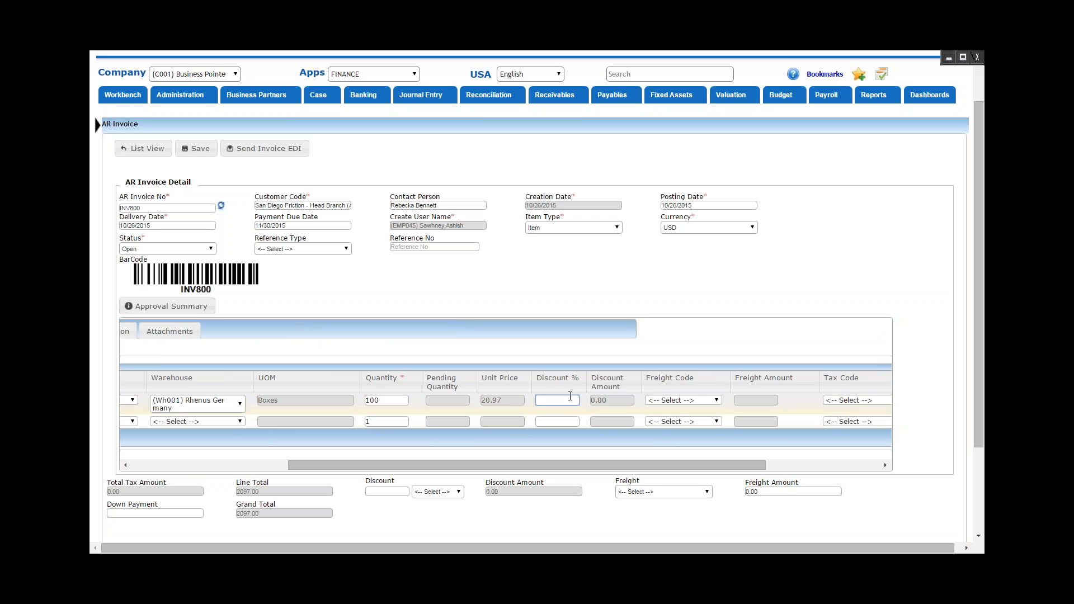
{"action": "left_click", "coordinate": [403, 491]}
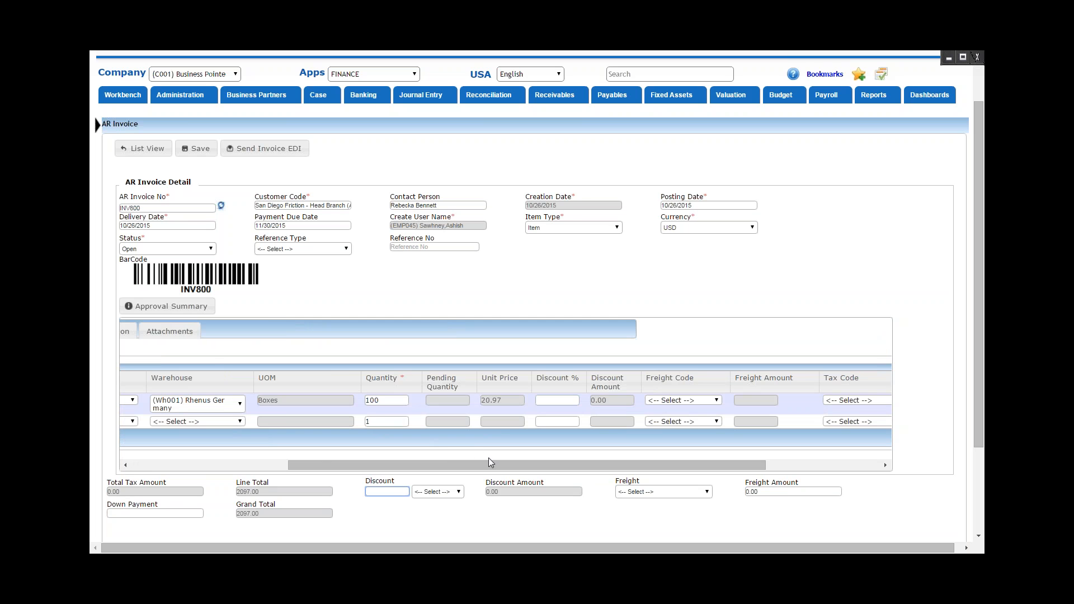
{"action": "left_click_drag", "start_coordinate": [493, 464], "coordinate": [638, 458]}
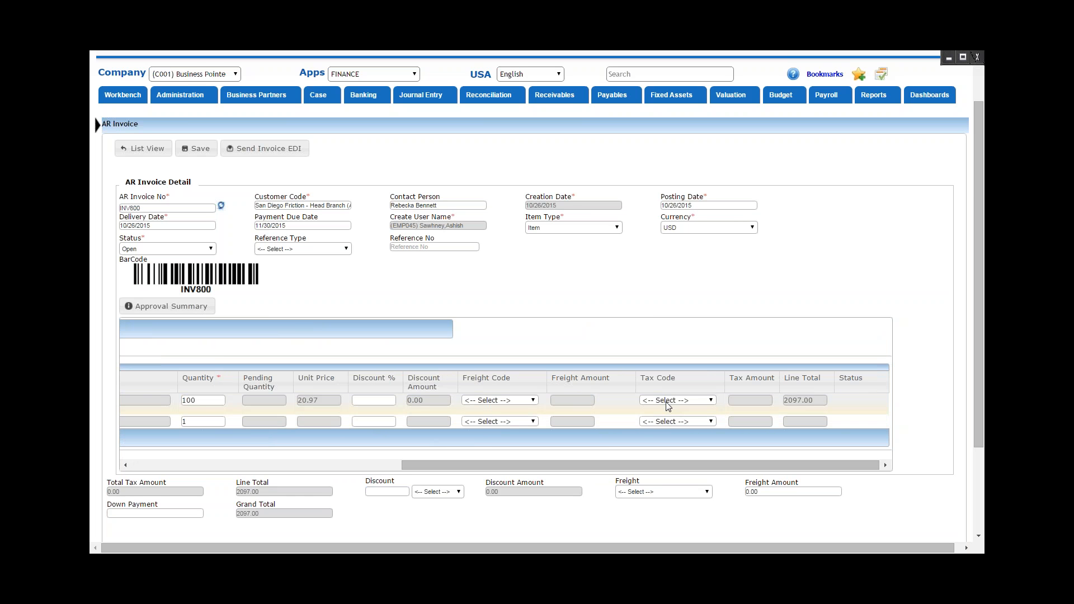
{"action": "left_click_drag", "start_coordinate": [662, 463], "coordinate": [302, 483]}
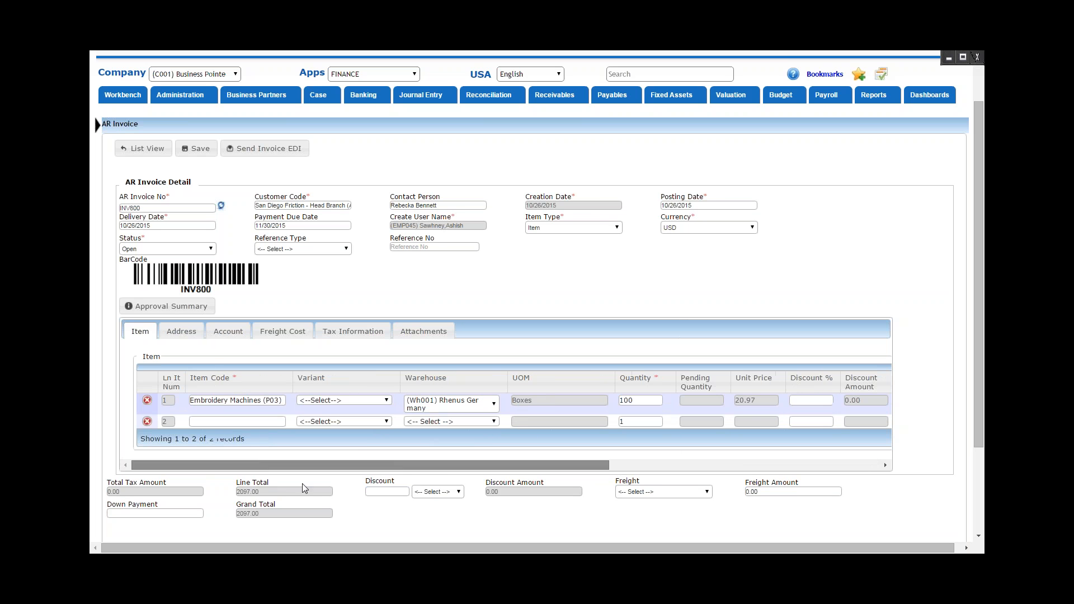
{"action": "left_click", "coordinate": [193, 339]}
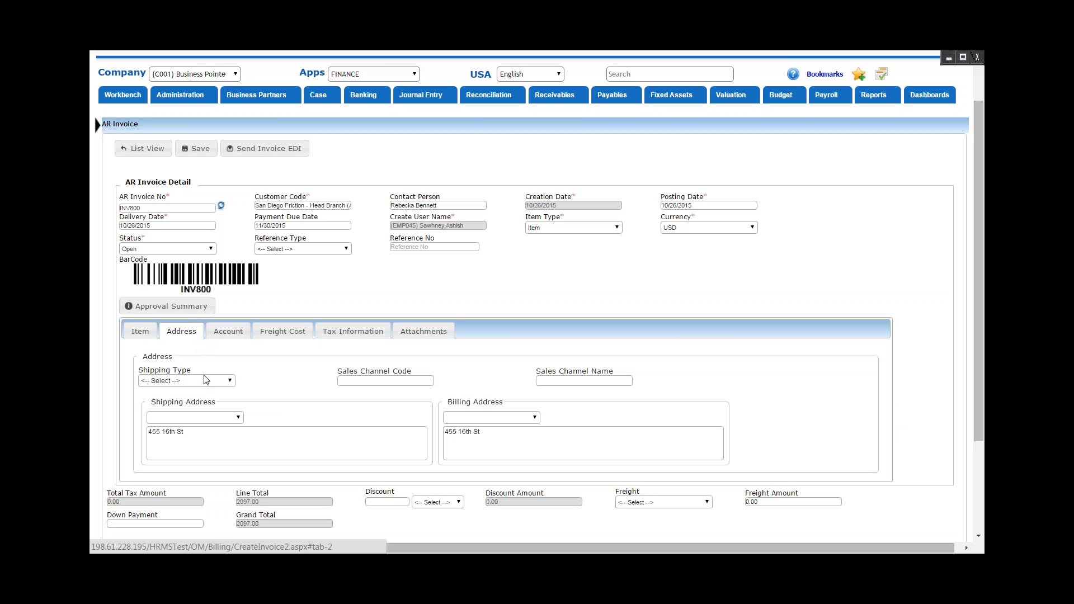
In the invoice's account details, set the journal to AR Invoice and the payment terms to [30DAYS] - Net-30 DAYS.
{"action": "left_click", "coordinate": [232, 338]}
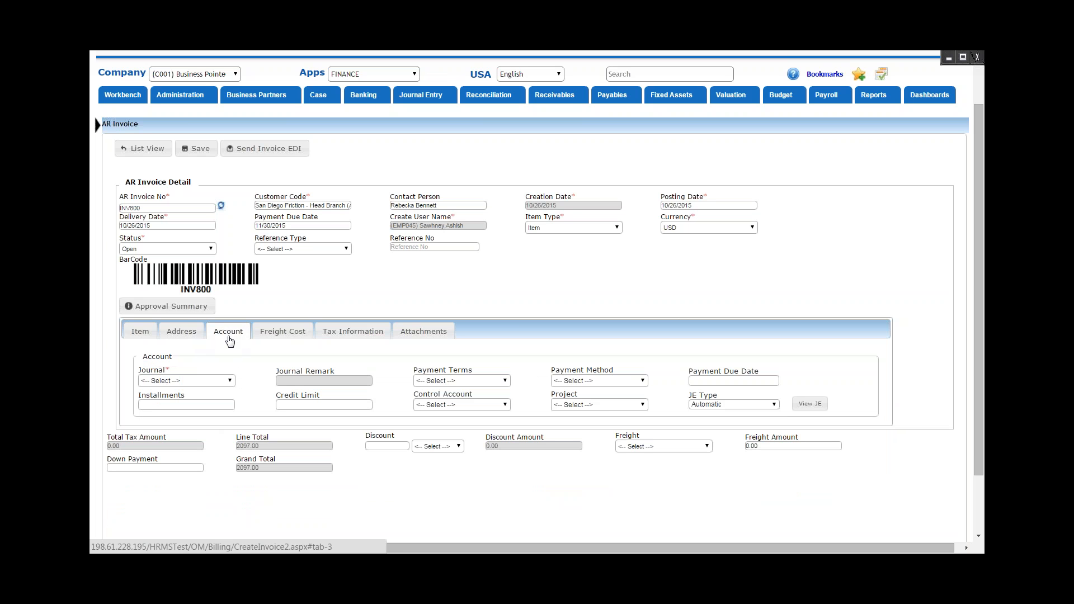
{"action": "left_click", "coordinate": [218, 382]}
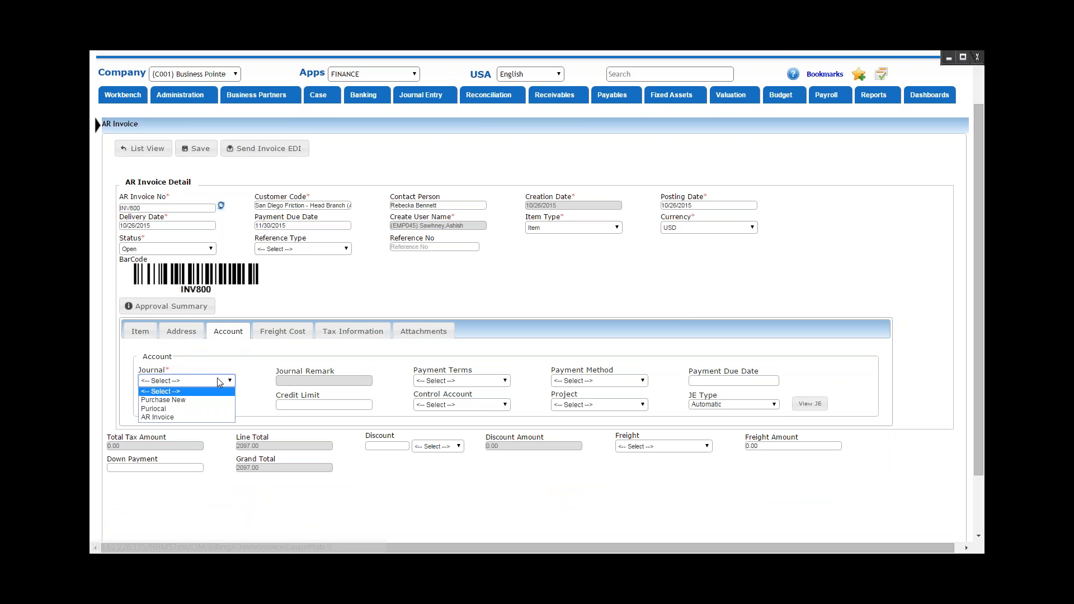
{"action": "left_click", "coordinate": [219, 416]}
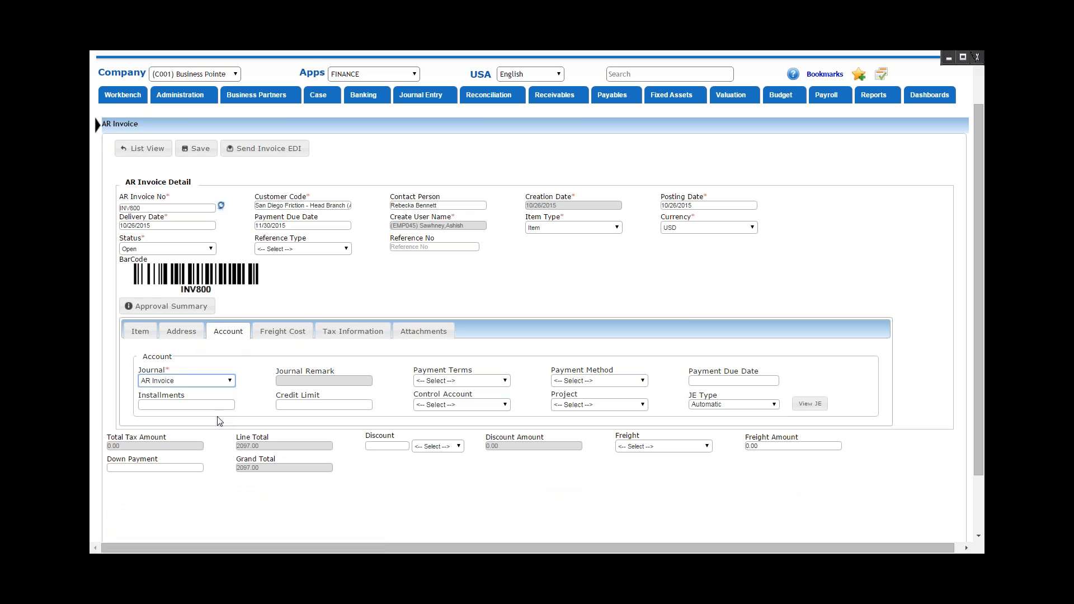
{"action": "left_click", "coordinate": [449, 381]}
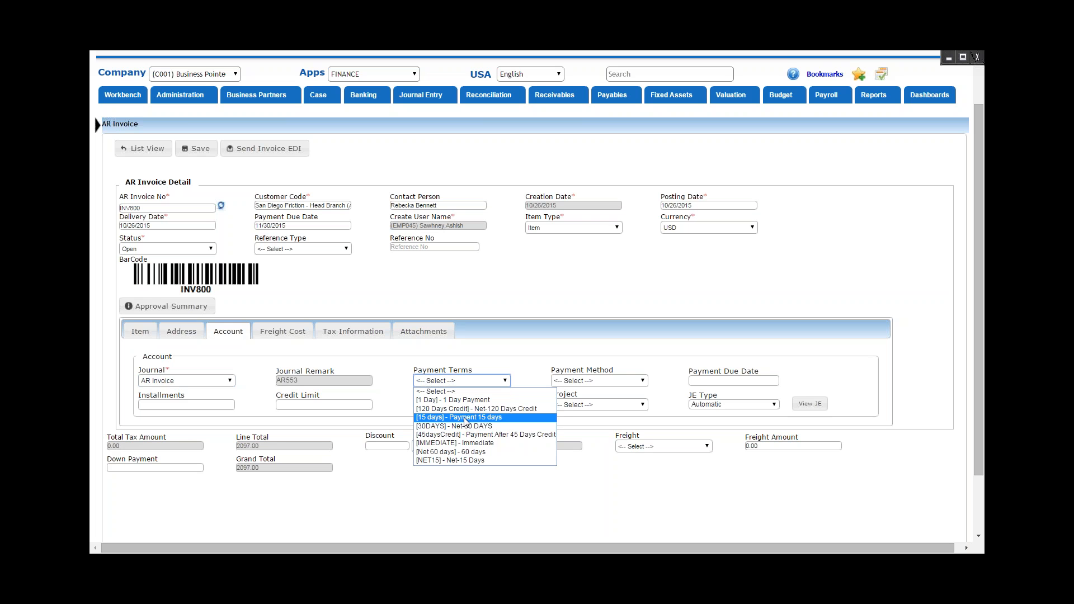
{"action": "left_click", "coordinate": [476, 428]}
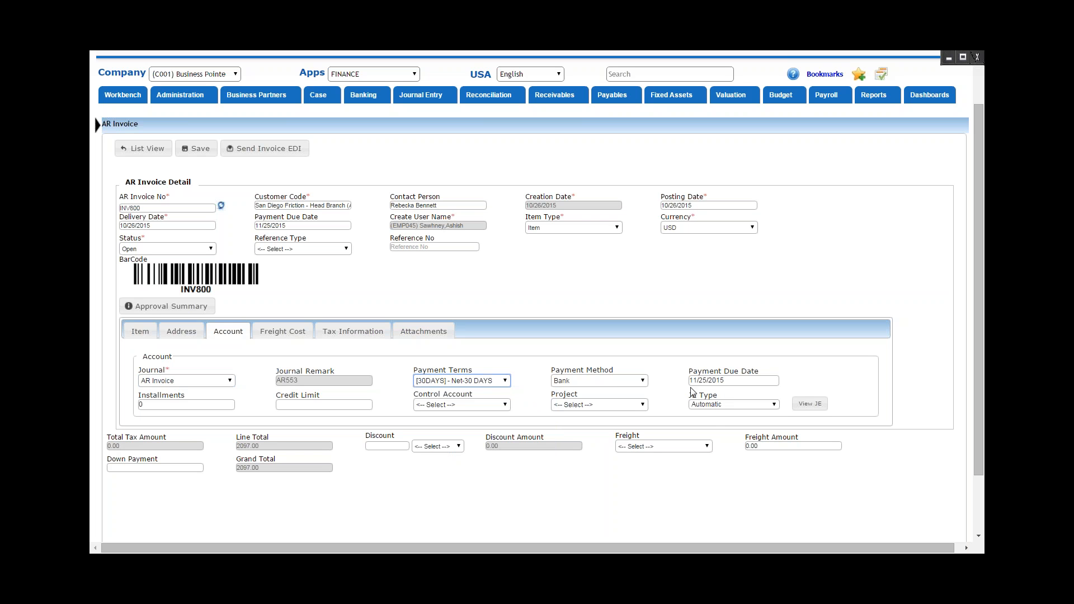
Review the automatic journal entry posting for the invoice, and view its freight cost details.
{"action": "left_click", "coordinate": [805, 411]}
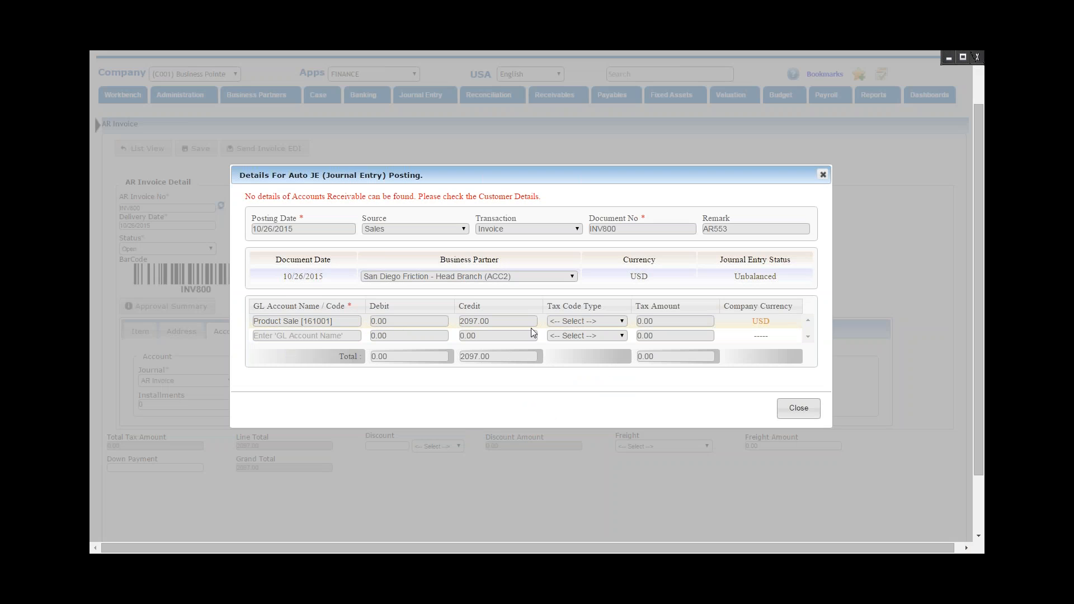
{"action": "left_click", "coordinate": [821, 177]}
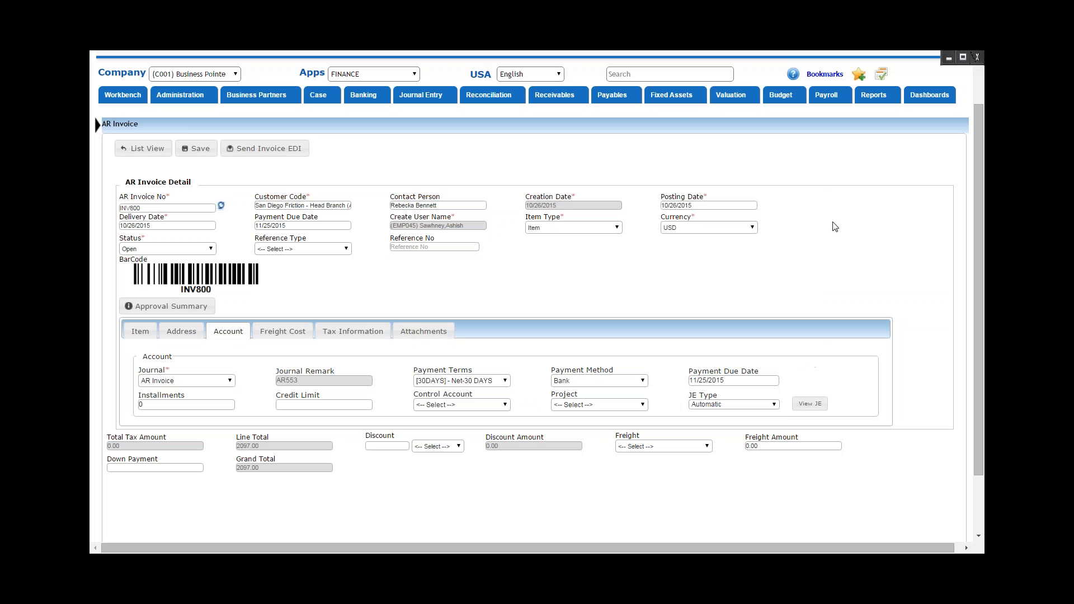
{"action": "left_click", "coordinate": [293, 337]}
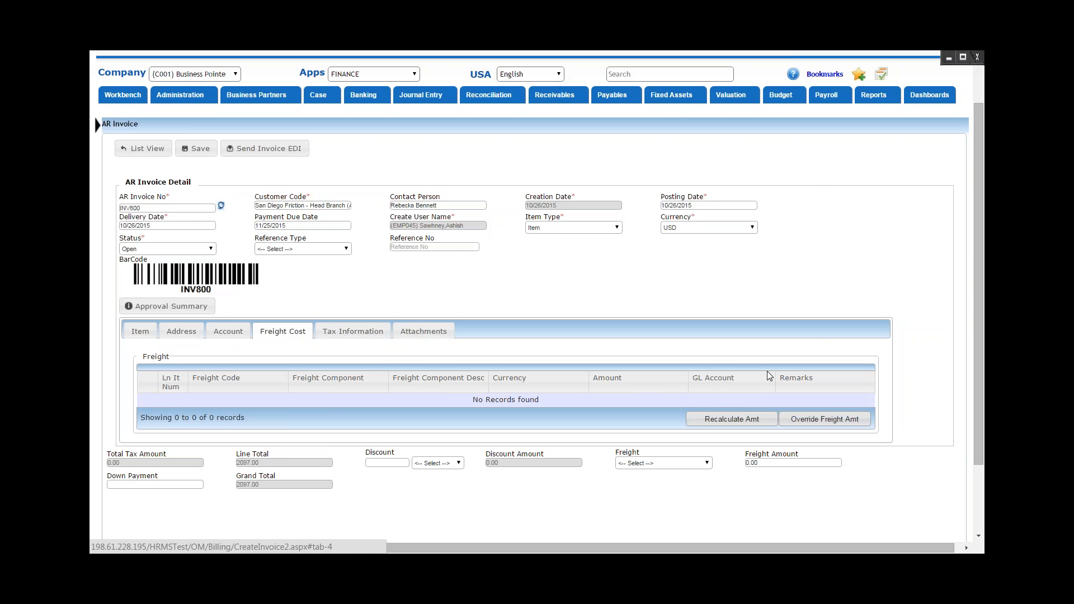
Review the invoice's tax information and its file attachments section.
{"action": "left_click", "coordinate": [364, 331]}
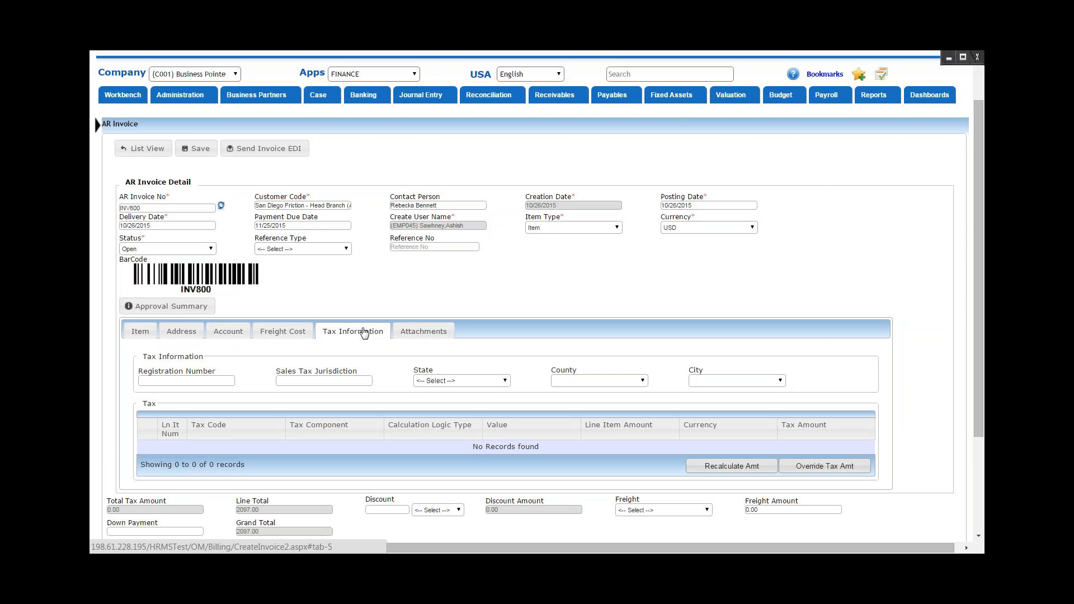
{"action": "left_click", "coordinate": [422, 334]}
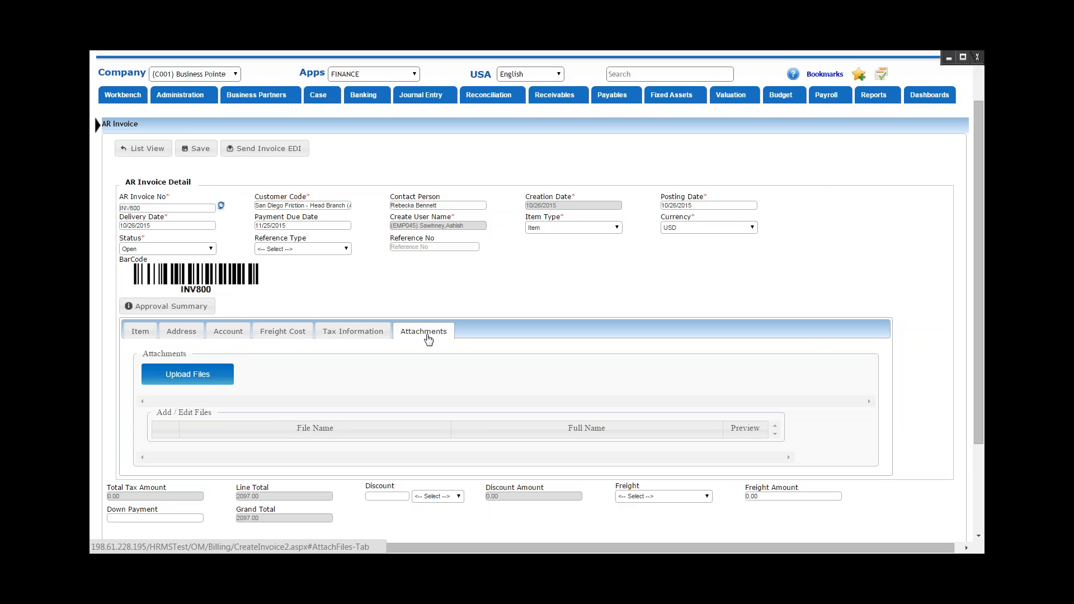
{"action": "scroll", "coordinate": [458, 351], "scroll_direction": "down", "scroll_amount": 1}
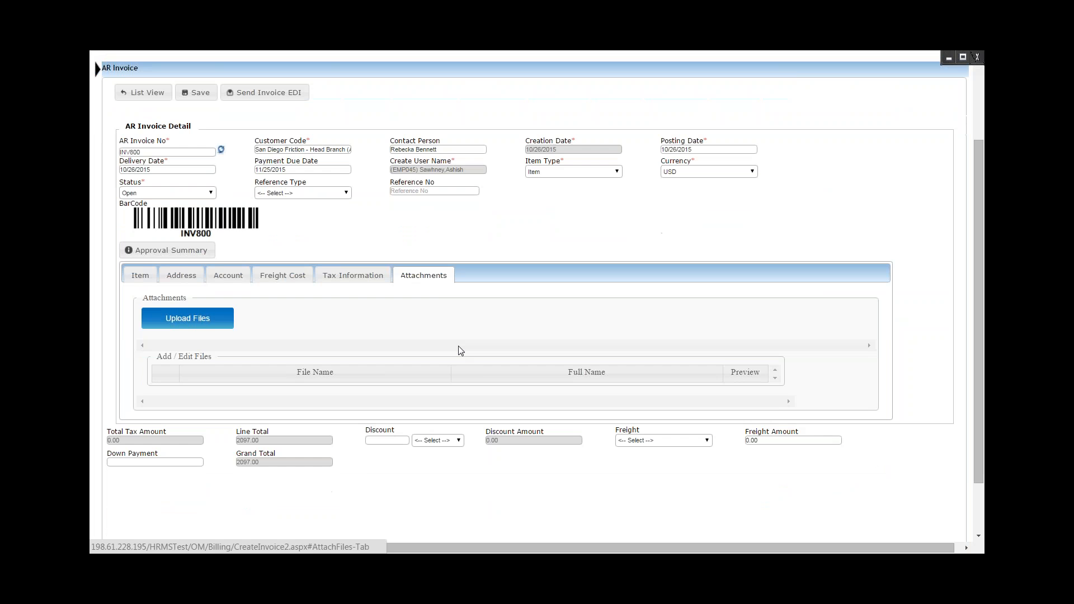
{"action": "scroll", "coordinate": [458, 350], "scroll_direction": "up", "scroll_amount": 1}
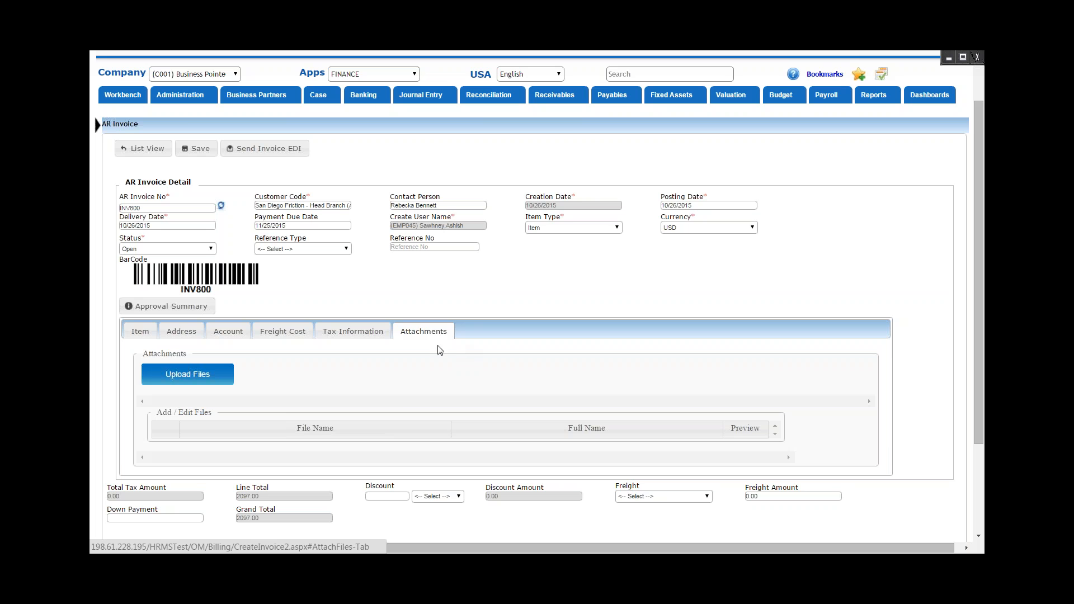
Return to the invoice's line items and save the invoice, agreeing to continue with a manual journal entry.
{"action": "left_click", "coordinate": [141, 331]}
{"action": "scroll", "coordinate": [452, 336], "scroll_direction": "down", "scroll_amount": 2}
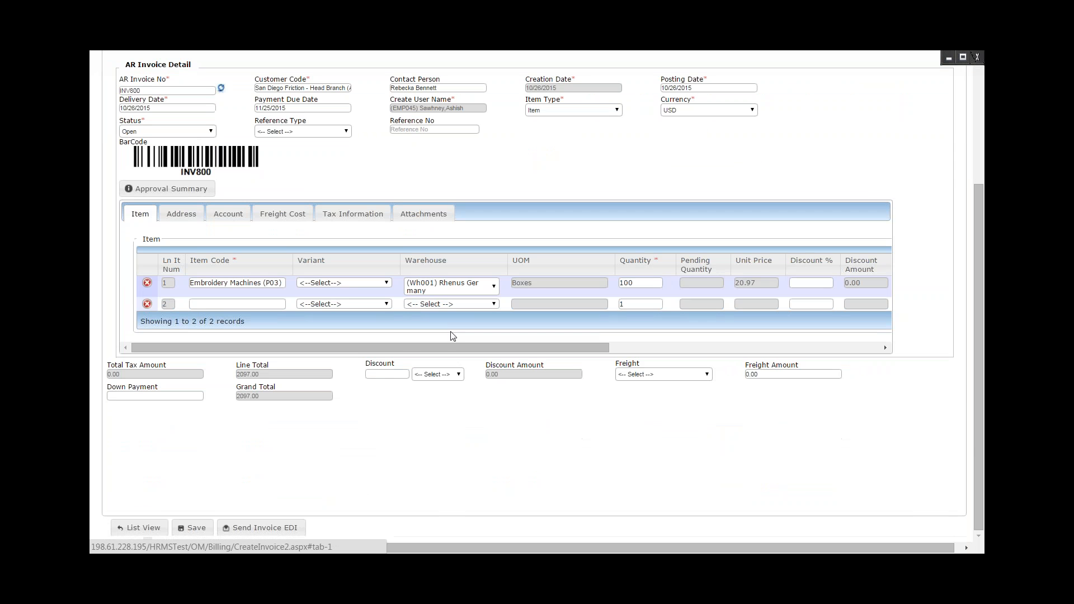
{"action": "left_click", "coordinate": [197, 528]}
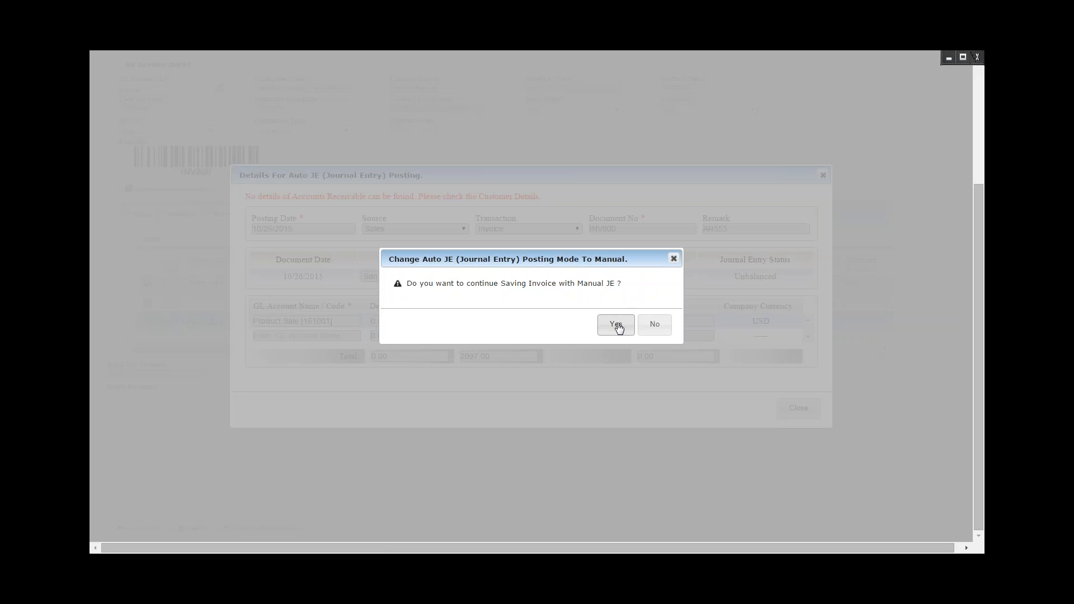
{"action": "left_click", "coordinate": [615, 325]}
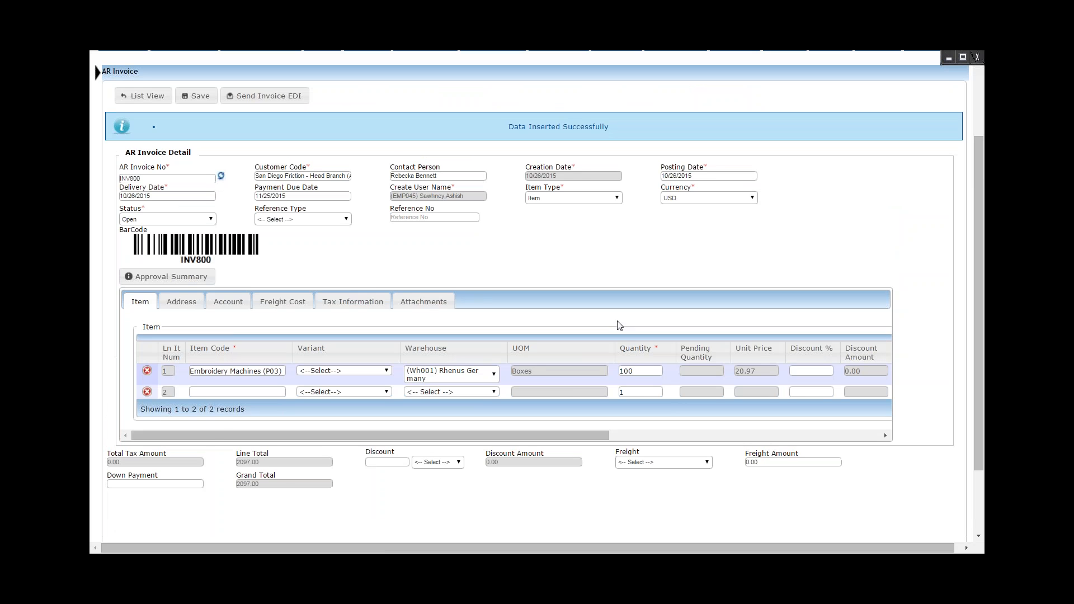
Go back to the AR invoice list, check its last page, and search the list for INV8.
{"action": "left_click", "coordinate": [137, 99]}
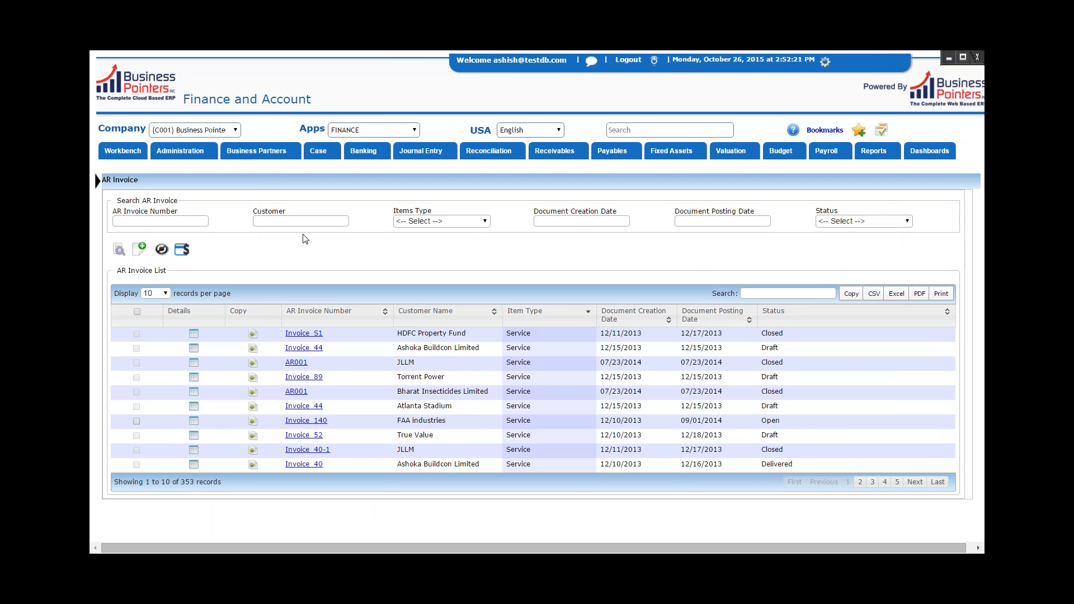
{"action": "left_click", "coordinate": [938, 488]}
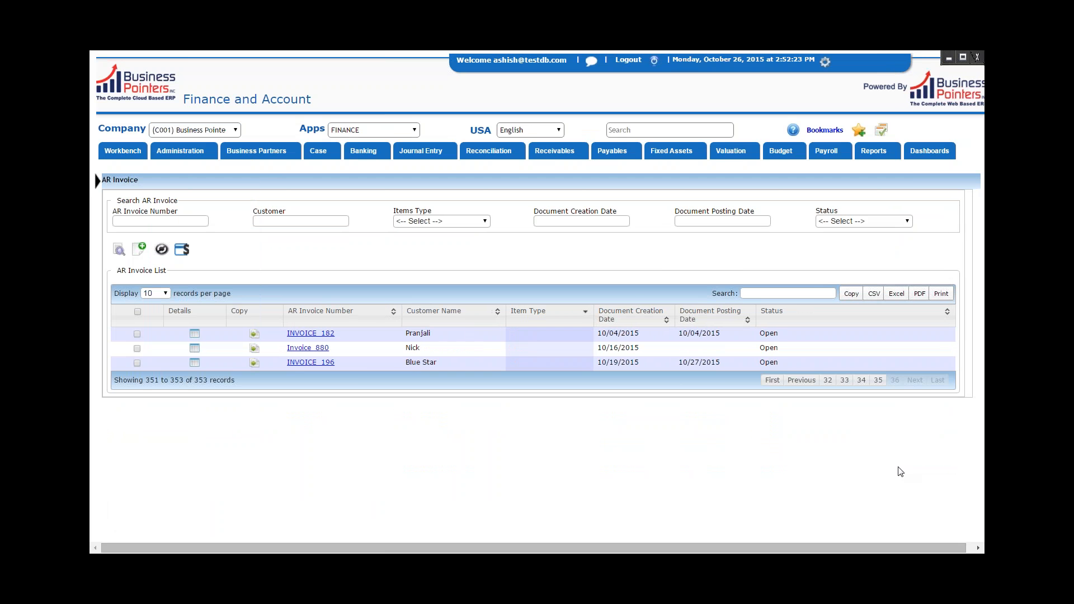
{"action": "mouse_move", "coordinate": [287, 349]}
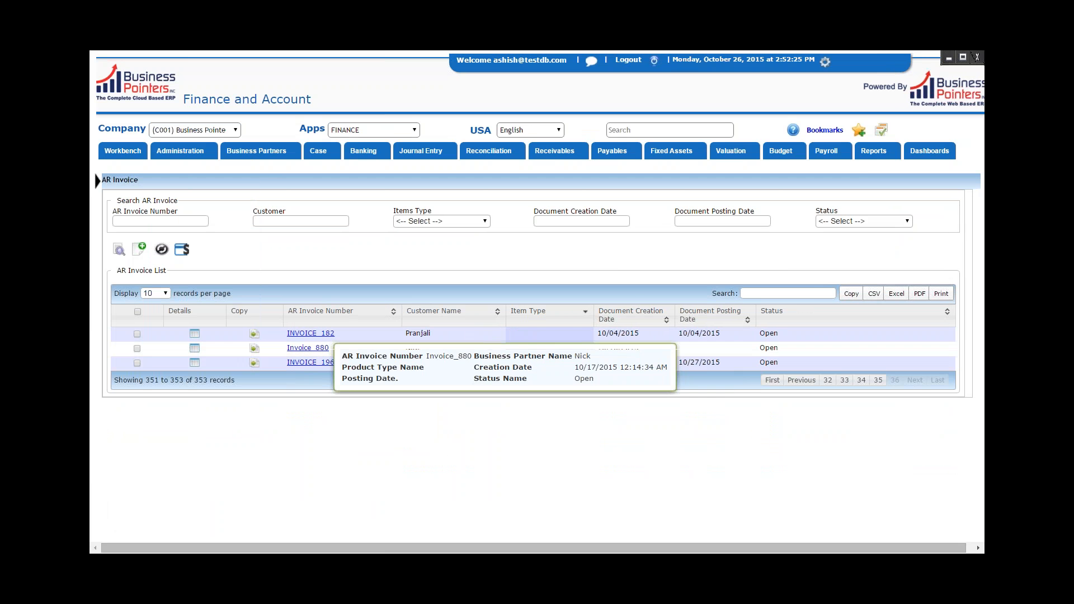
{"action": "left_click", "coordinate": [814, 293]}
{"action": "type", "text": "IN"}
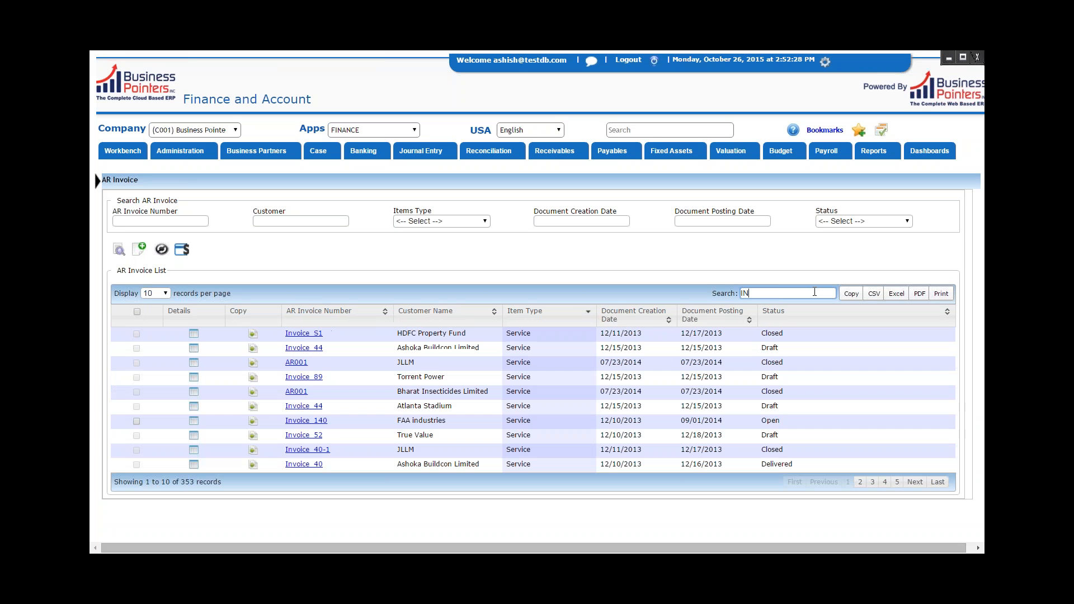
{"action": "type", "text": "V8"}
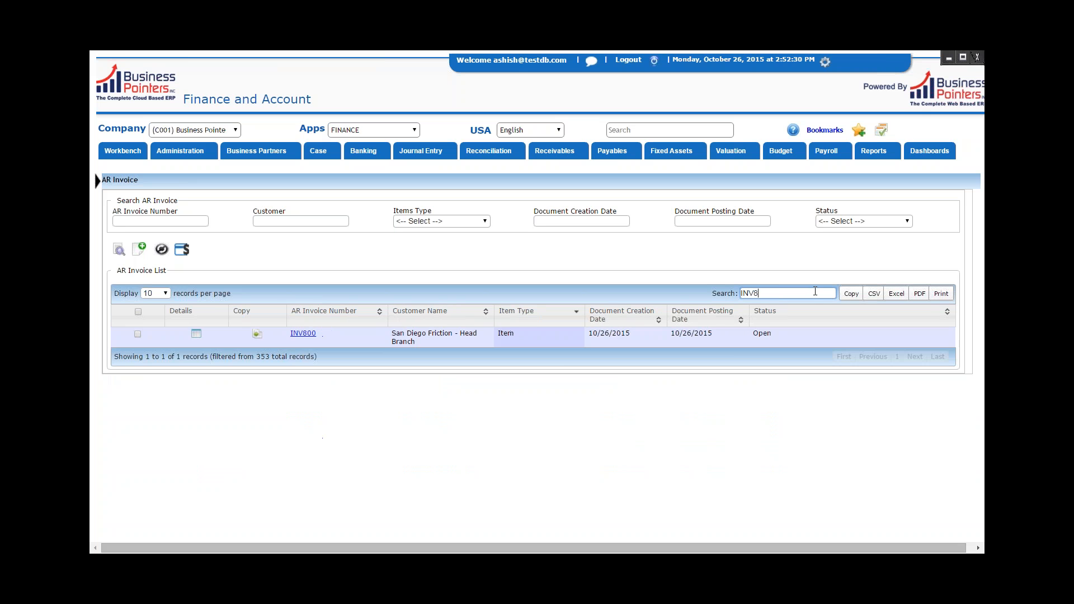